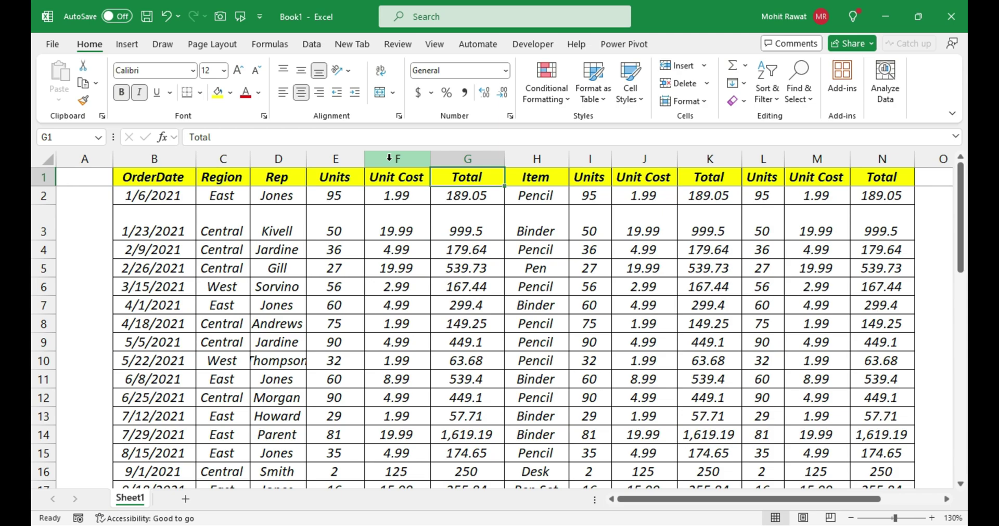
Step: Insert a blank column before Total (column G) and another before Rep (column D)
click(461, 158)
right_click(462, 161)
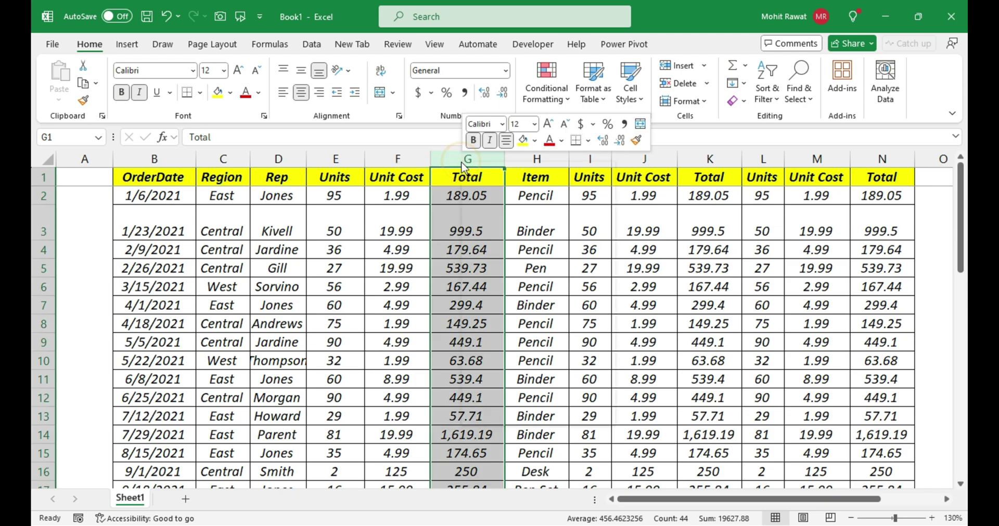
click(498, 298)
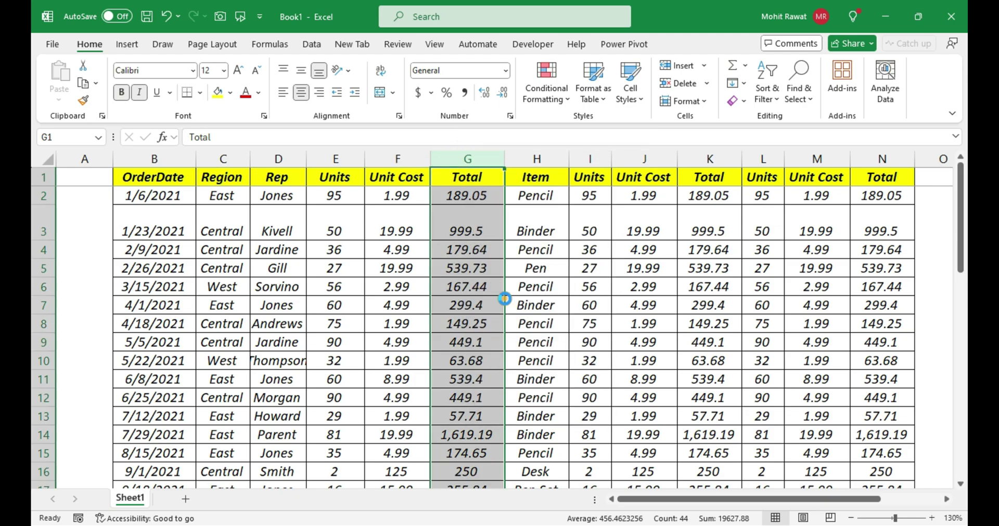
click(295, 165)
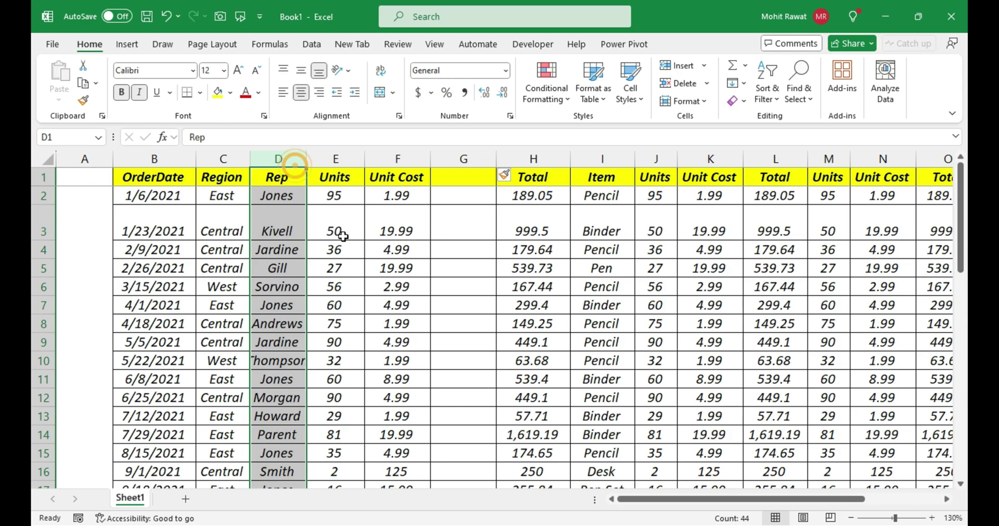
key(ctrl+shift+plus)
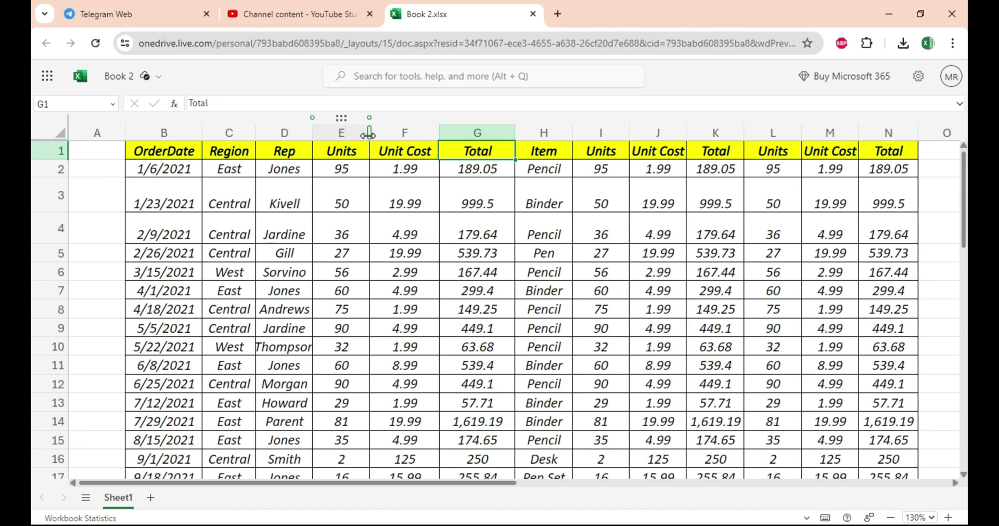
Step: Use the + insert buttons to add a column at the E/F border and a row between rows 5 and 6
mouse_move(368, 125)
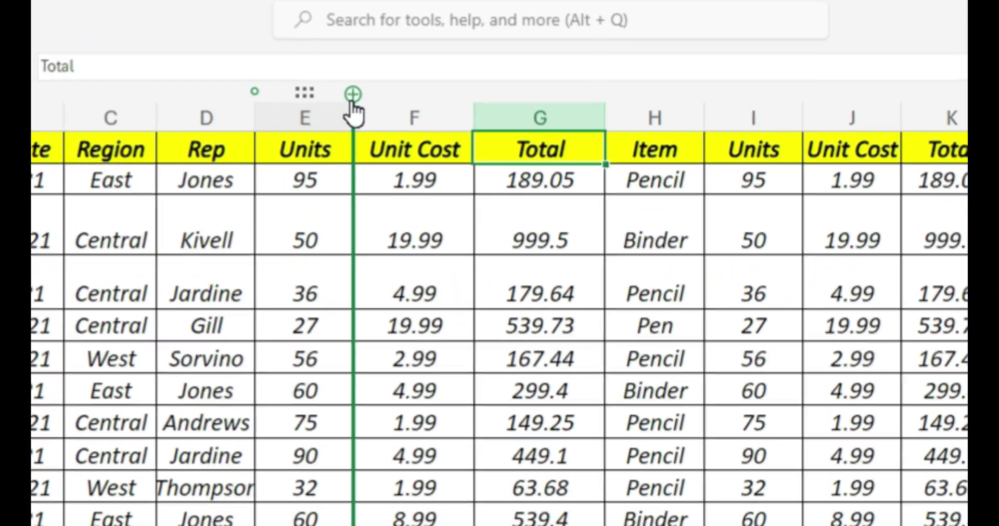
click(361, 107)
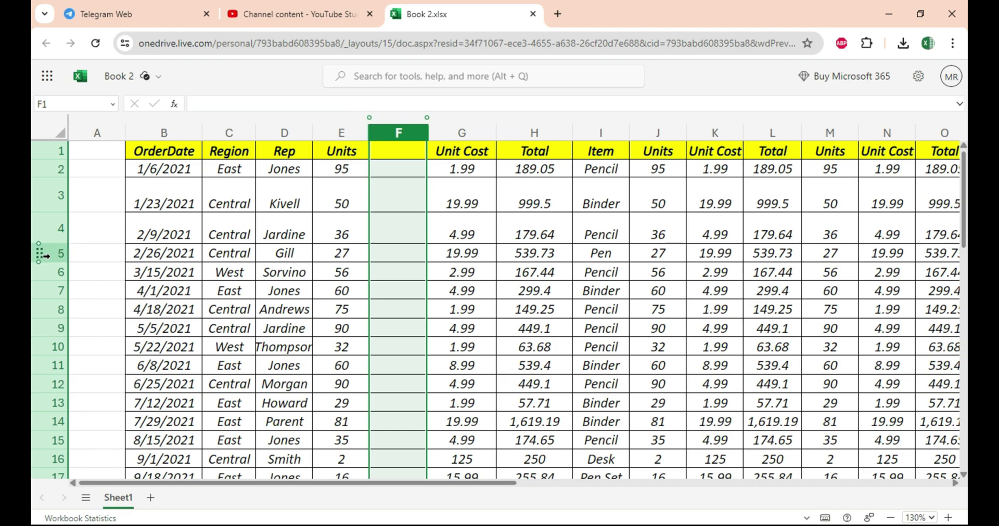
mouse_move(43, 272)
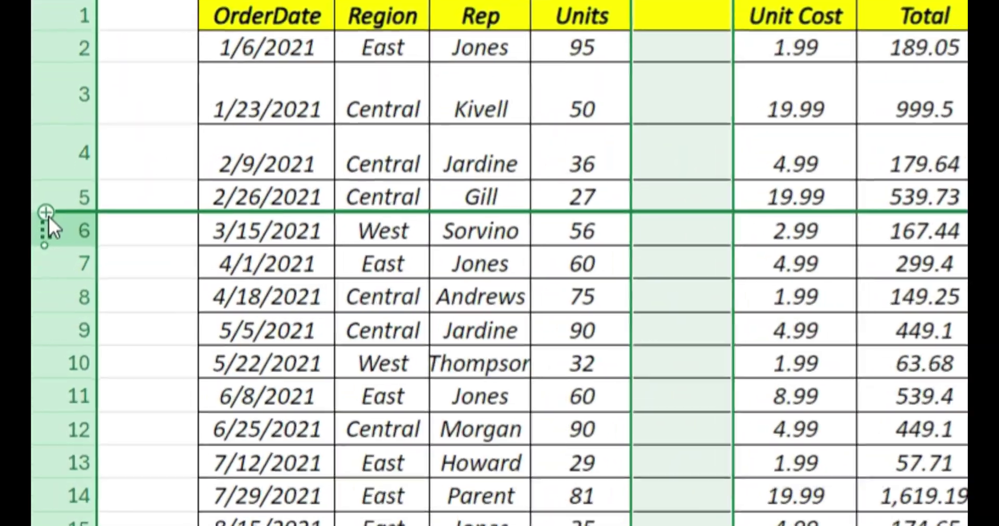
click(43, 234)
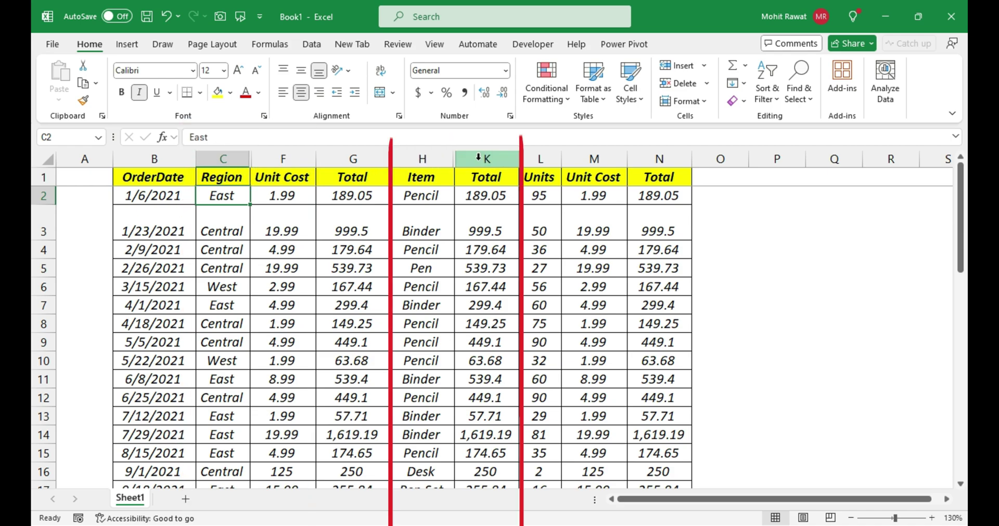
Step: Unhide columns D–E (Rep and Units) by selecting columns C through F
drag(283, 159, 234, 154)
right_click(234, 154)
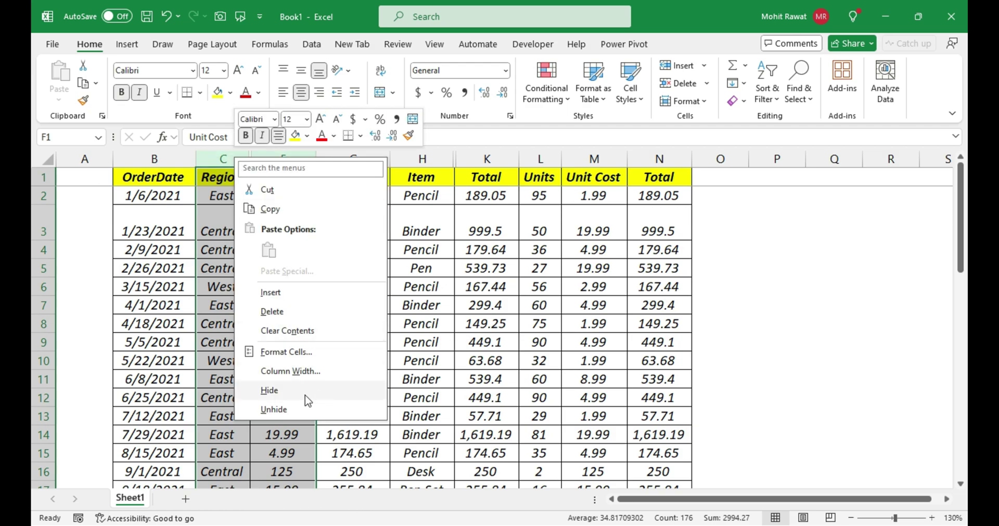
click(274, 410)
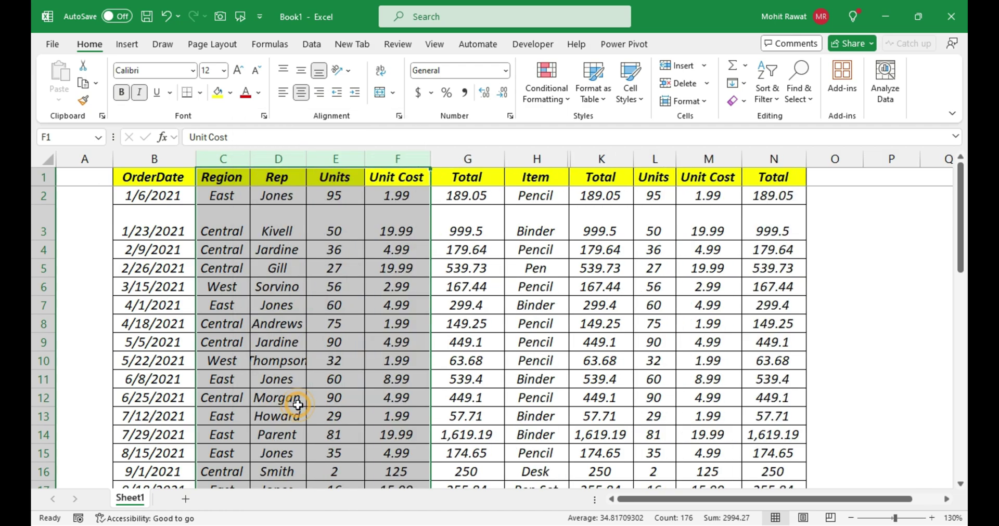
Step: Unhide columns I–J (Units and Unit Cost) by selecting columns H through K
drag(537, 159, 593, 159)
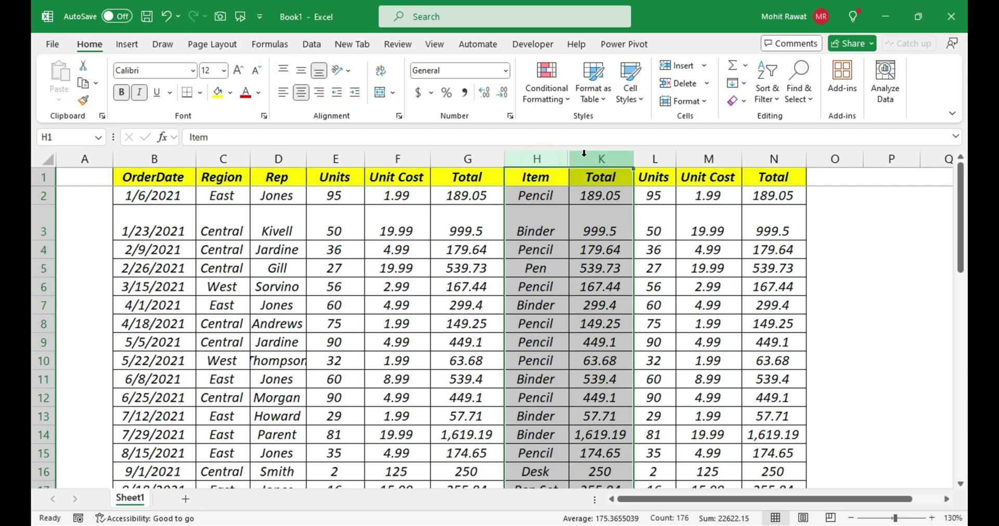
right_click(587, 158)
click(611, 409)
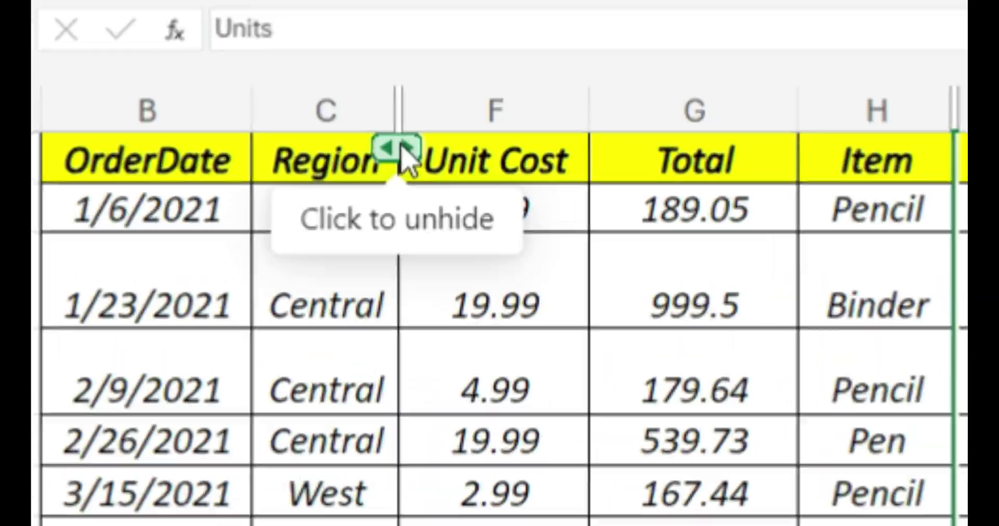
Step: Restore hidden columns D–E and I–J with the unhide buttons, then select cell F7
click(294, 148)
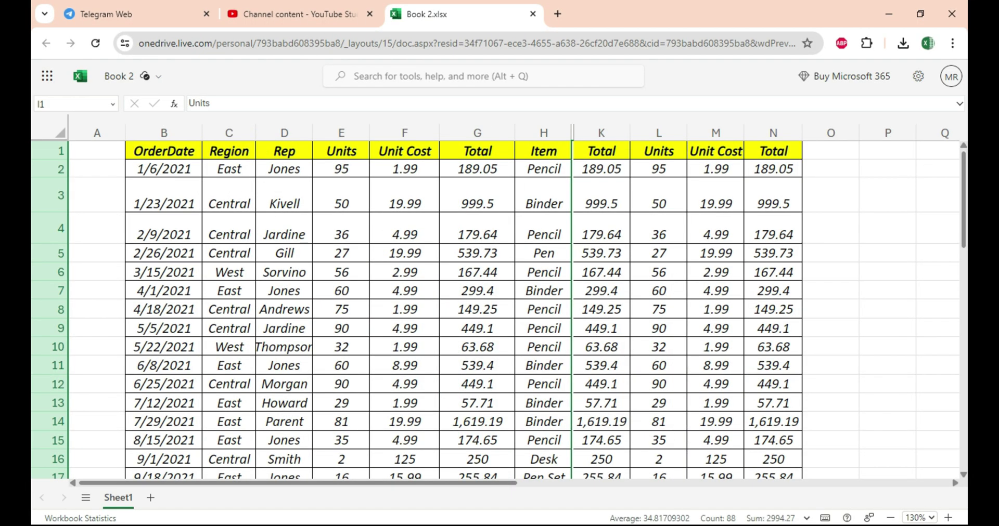
mouse_move(574, 137)
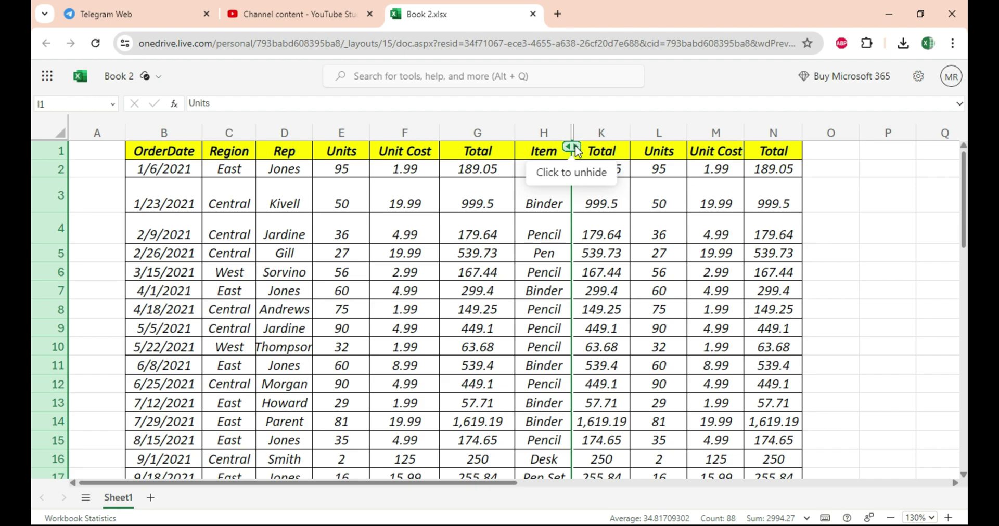
click(575, 150)
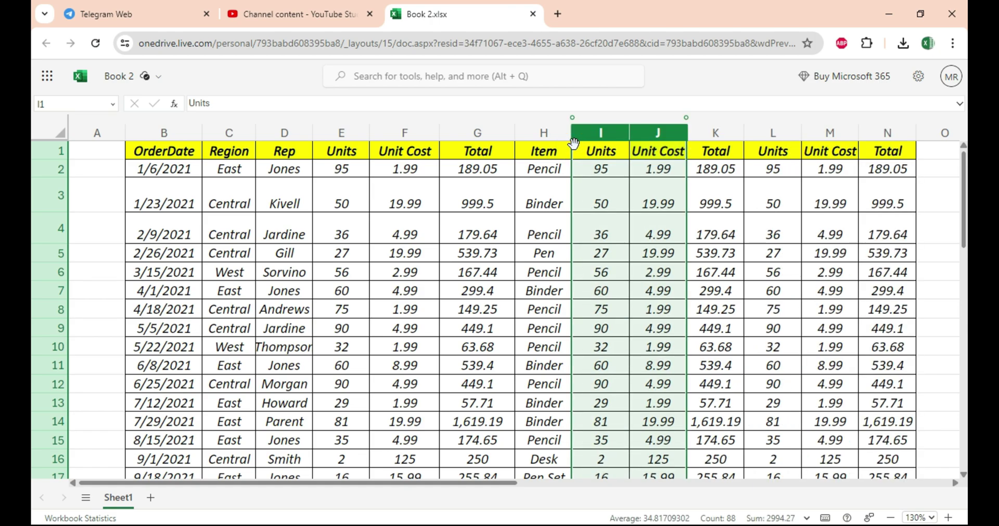
click(378, 299)
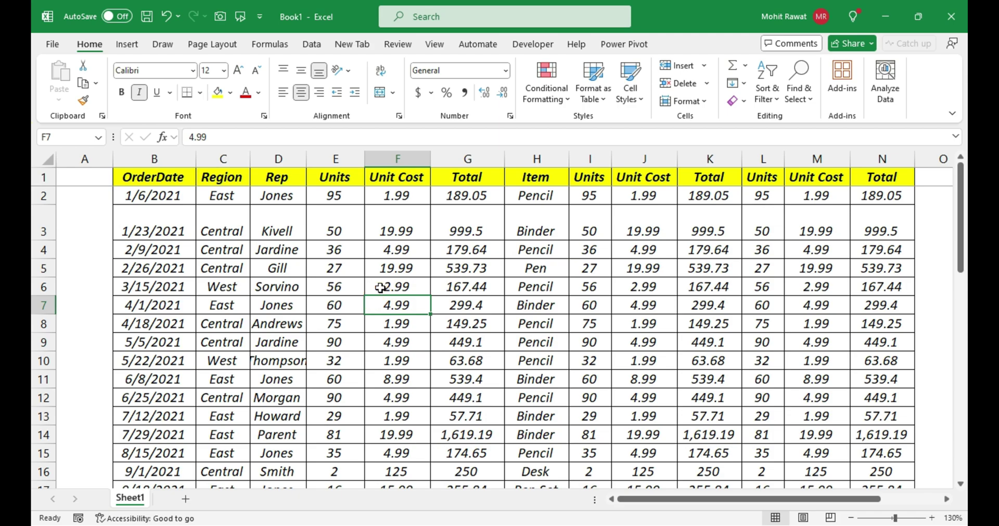
Step: Freeze the top row from the View tab and scroll to confirm the header stays visible
key(alt+w)
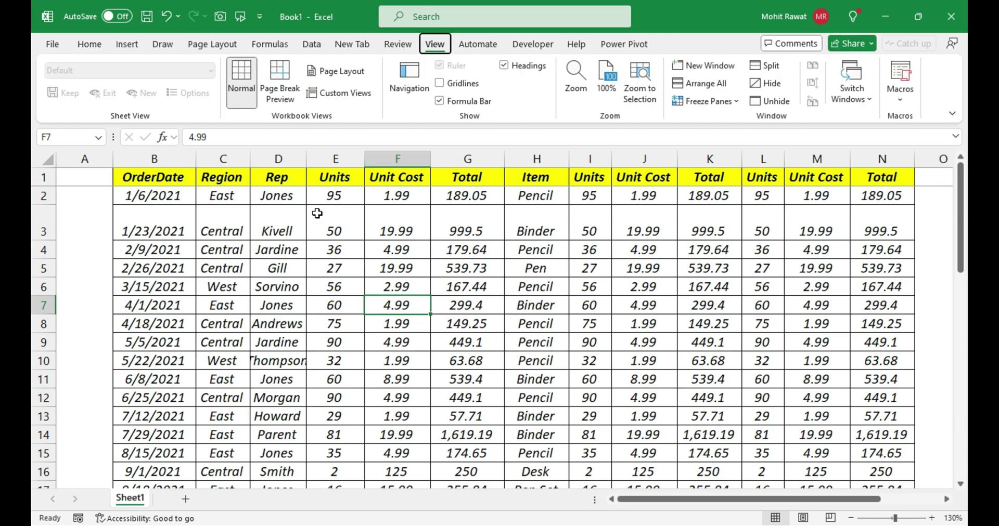
click(701, 103)
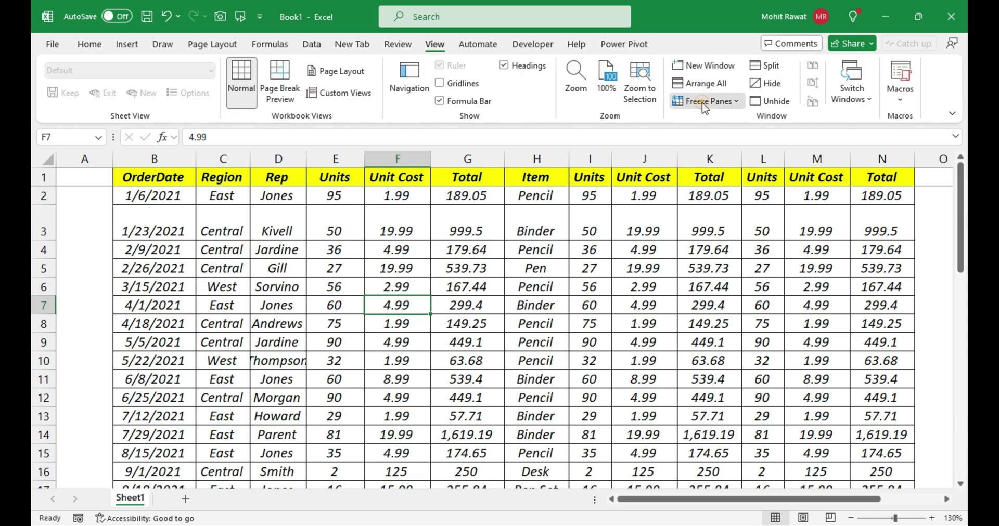
click(723, 163)
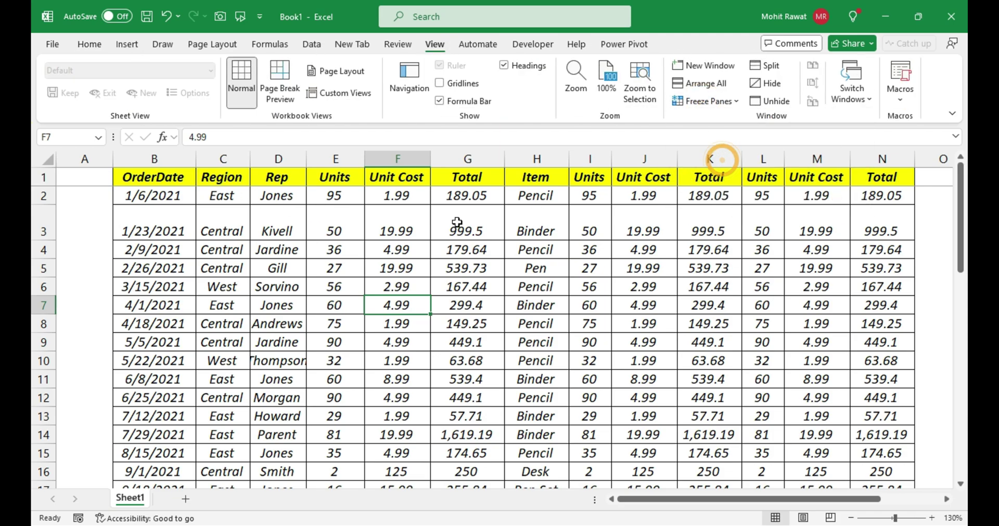
scroll(457, 223, down, 10)
scroll(268, 277, up, 7)
scroll(268, 277, up, 4)
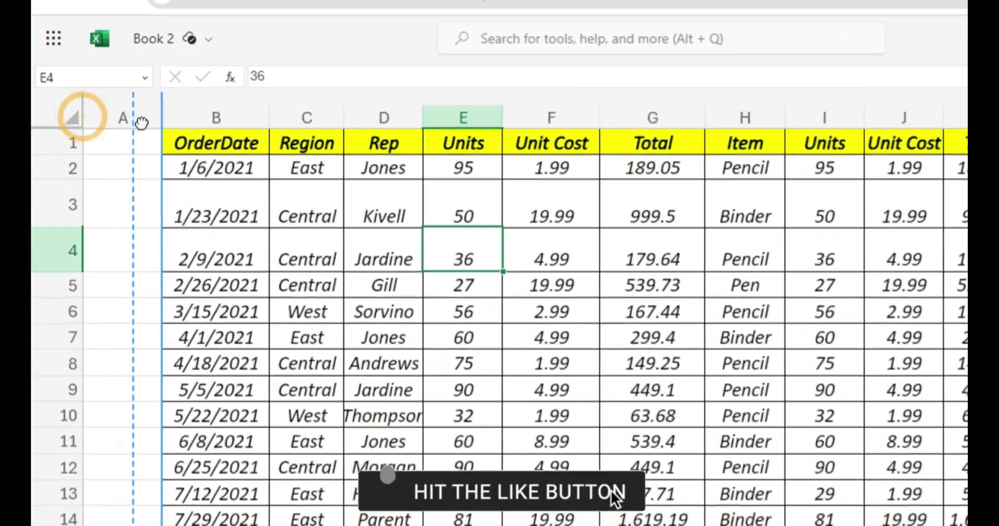
Step: Freeze columns A–D, test by moving along row 3, then drag the freeze line back to column A
drag(74, 123, 306, 151)
drag(374, 146, 446, 150)
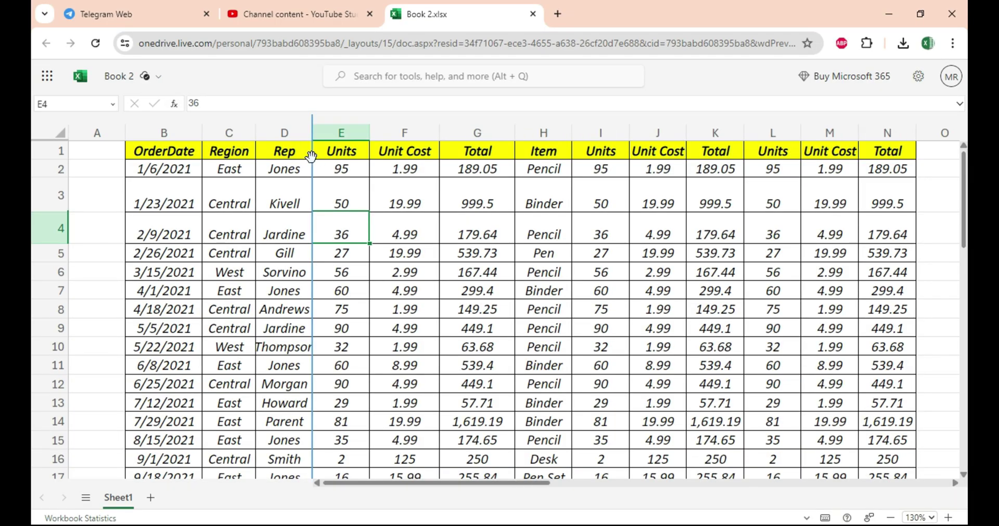
click(263, 182)
key(Right)
key(Right)
key(Right)
key(Right)
key(Right)
key(Right)
key(Right)
key(Right)
key(Right)
key(Right)
key(Right)
key(Right)
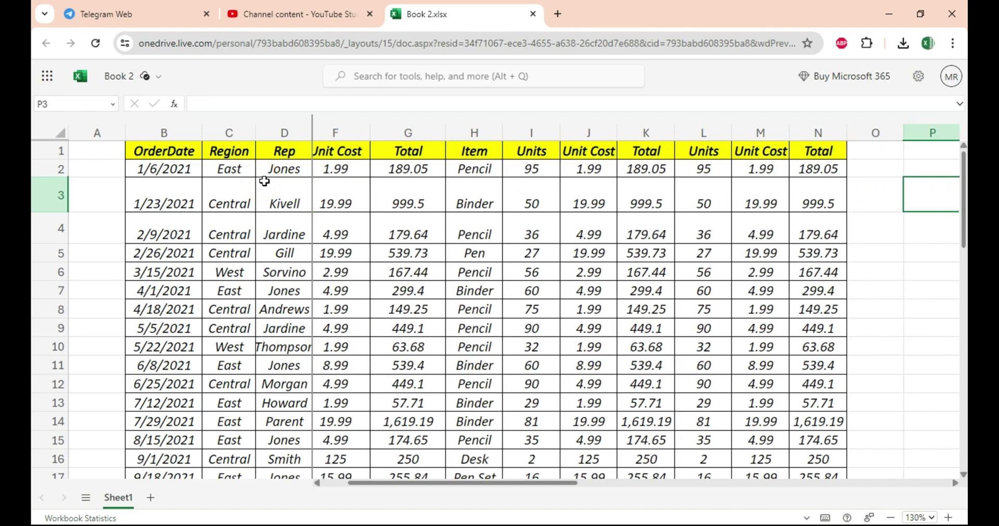
key(Right)
key(Right)
key(Right)
key(Right)
key(Left)
key(Left)
key(Left)
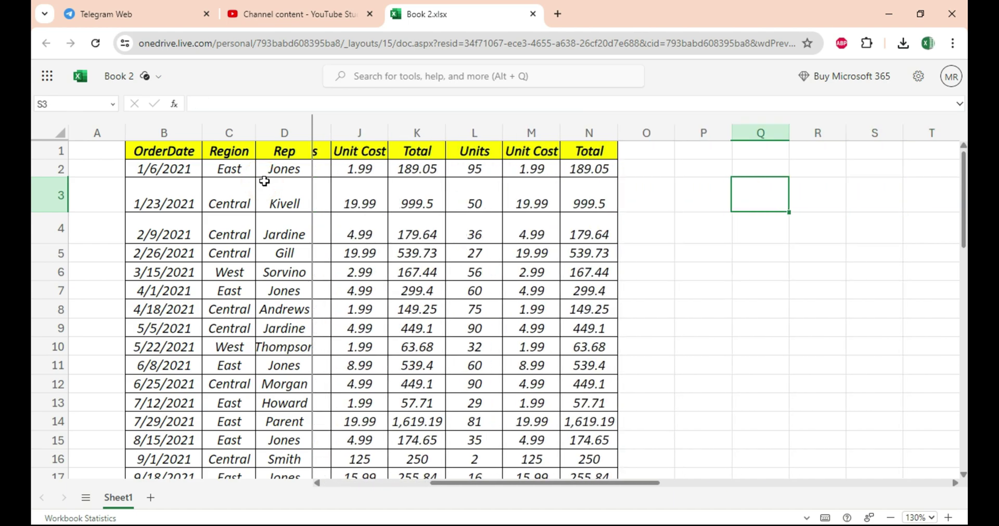
key(Left)
key(Left)
key(Left)
key(Left)
key(Left)
key(Left)
key(Left)
key(Left)
key(Left)
key(Left)
key(Left)
key(Left)
key(Left)
key(Left)
key(Left)
key(Left)
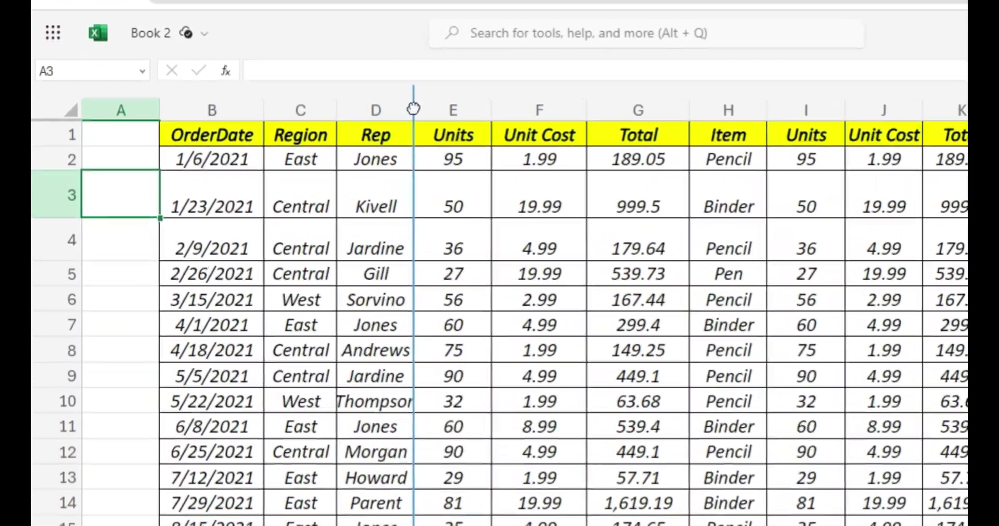
drag(353, 121, 248, 110)
drag(346, 69, 94, 61)
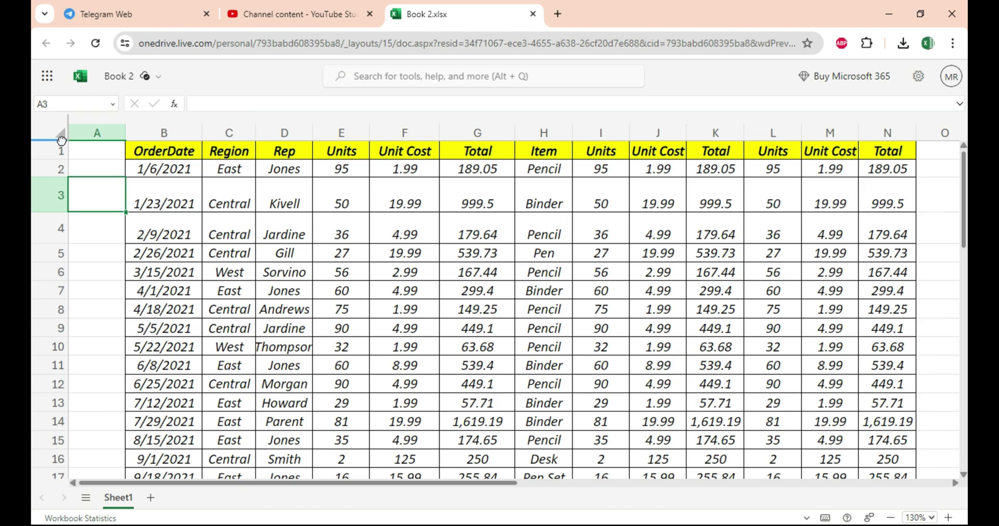
drag(61, 141, 263, 244)
click(254, 286)
scroll(254, 285, down, 3)
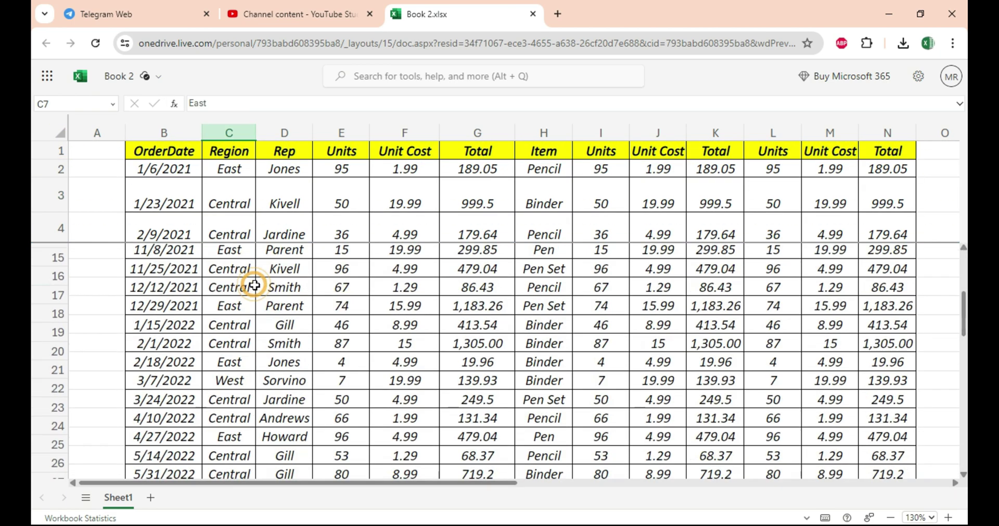
scroll(255, 285, down, 6)
scroll(254, 285, up, 9)
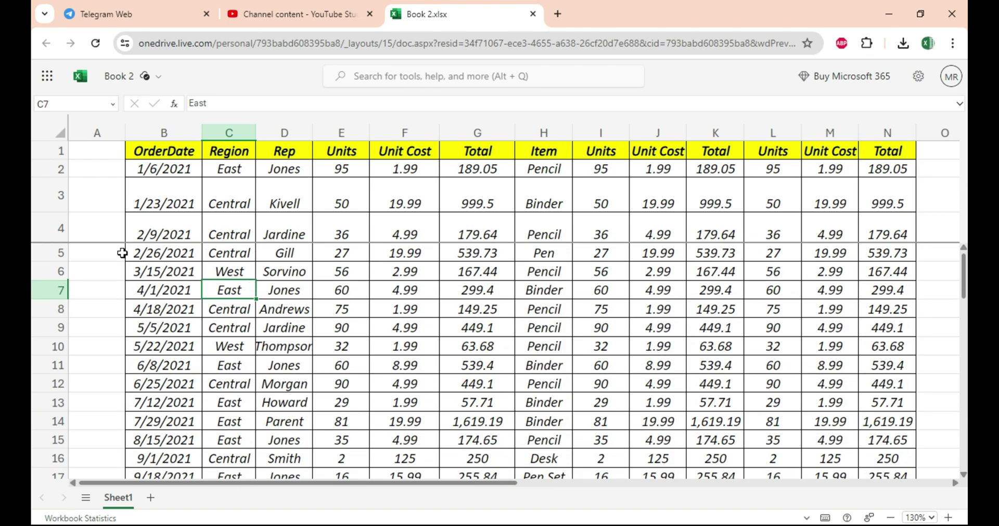
drag(59, 243, 66, 139)
scroll(207, 234, down, 3)
scroll(207, 234, up, 5)
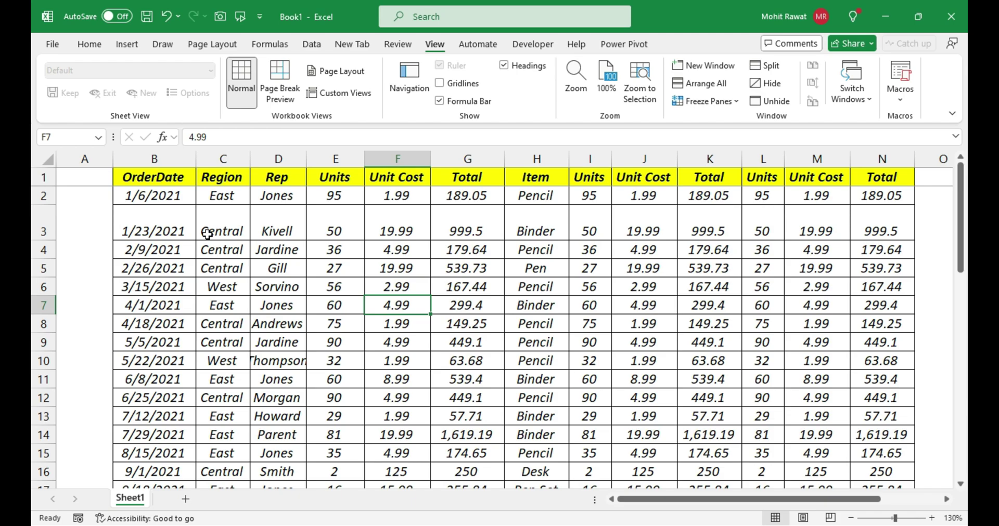
Step: Fill the Unit Cost column light orange
click(401, 159)
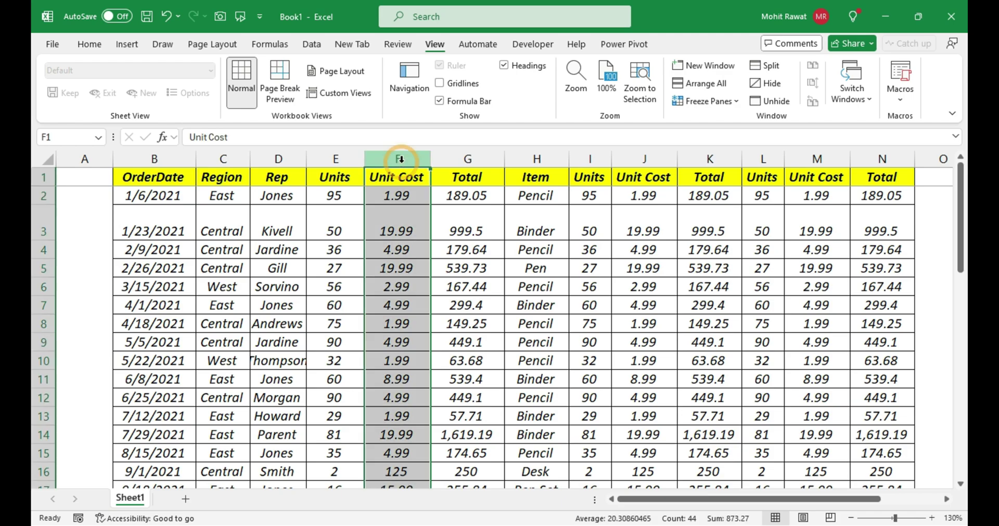
key(alt)
key(h)
key(h)
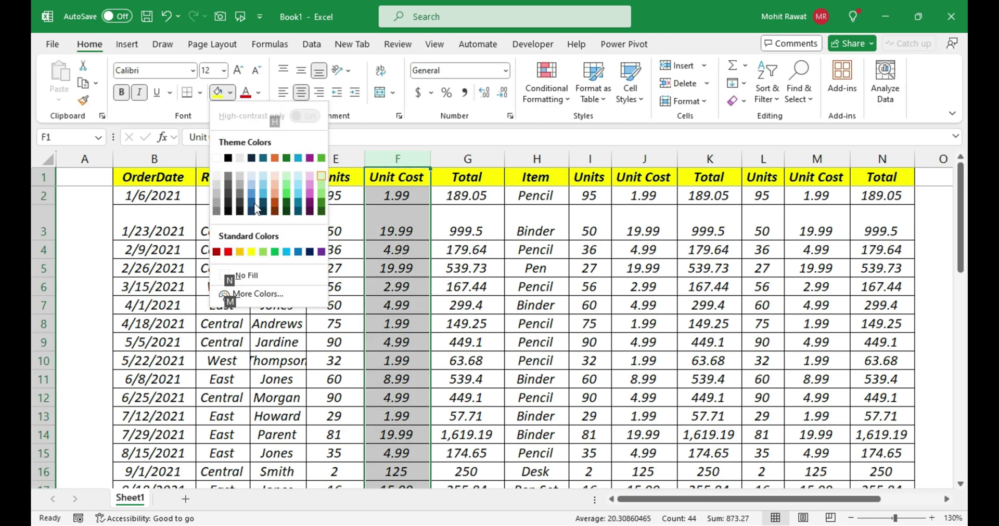
click(276, 196)
click(459, 224)
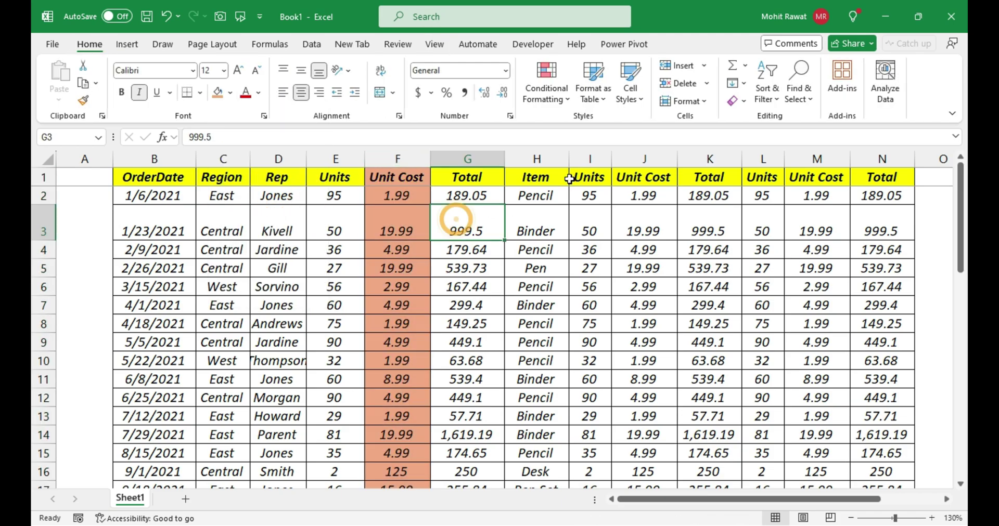
Step: Move the Unit Cost column in front of Units, placing it between Item and Units
click(416, 157)
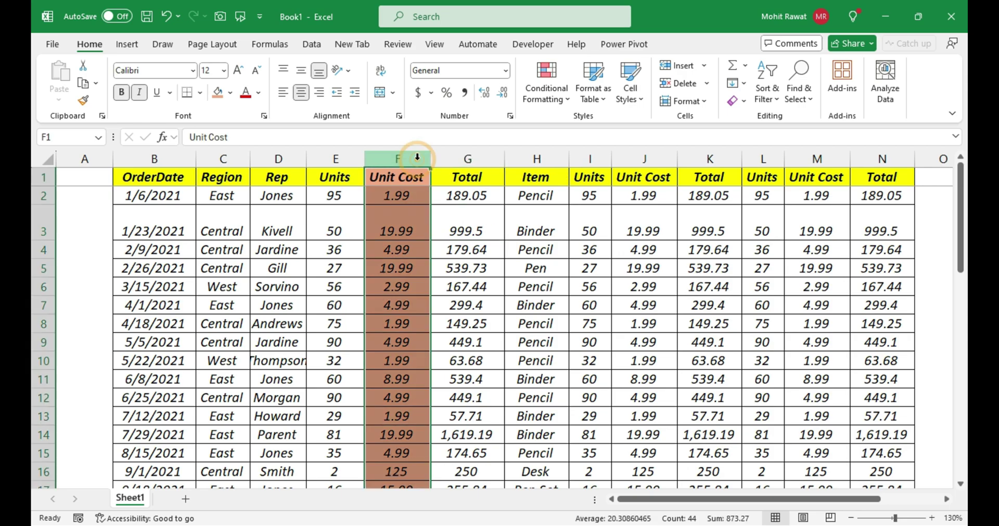
key(ctrl+c)
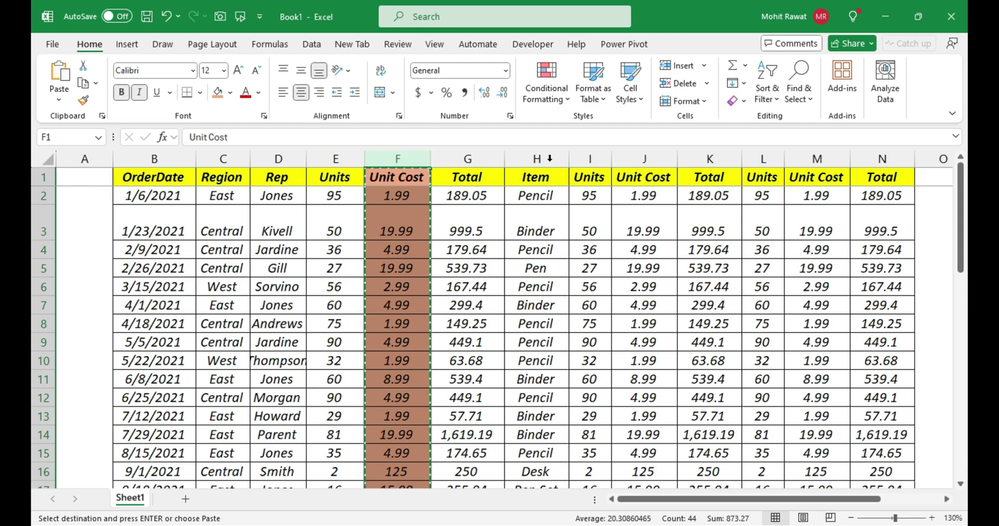
click(581, 157)
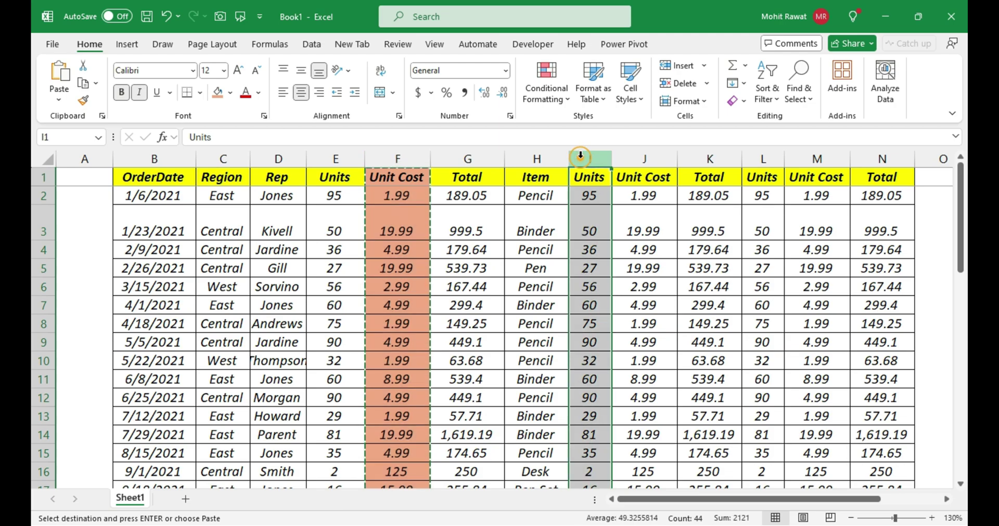
right_click(581, 156)
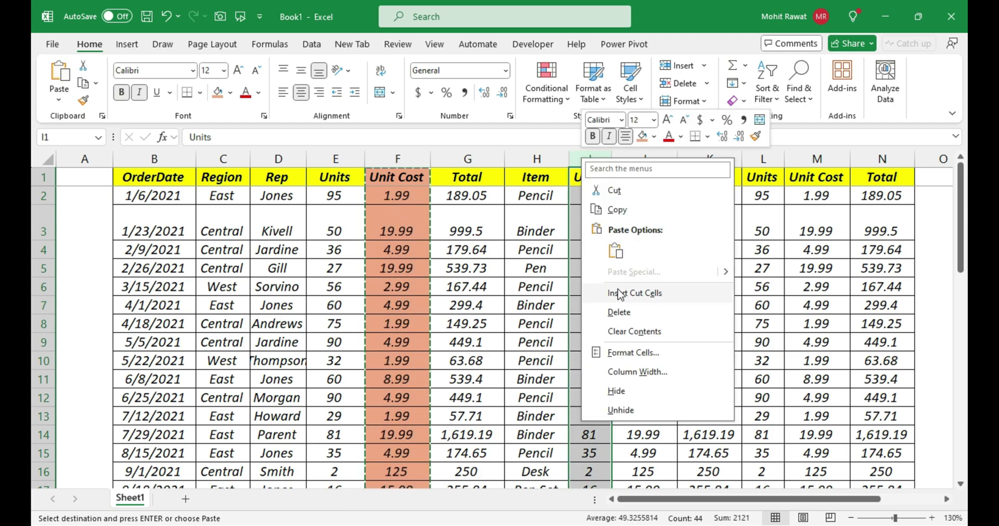
click(620, 295)
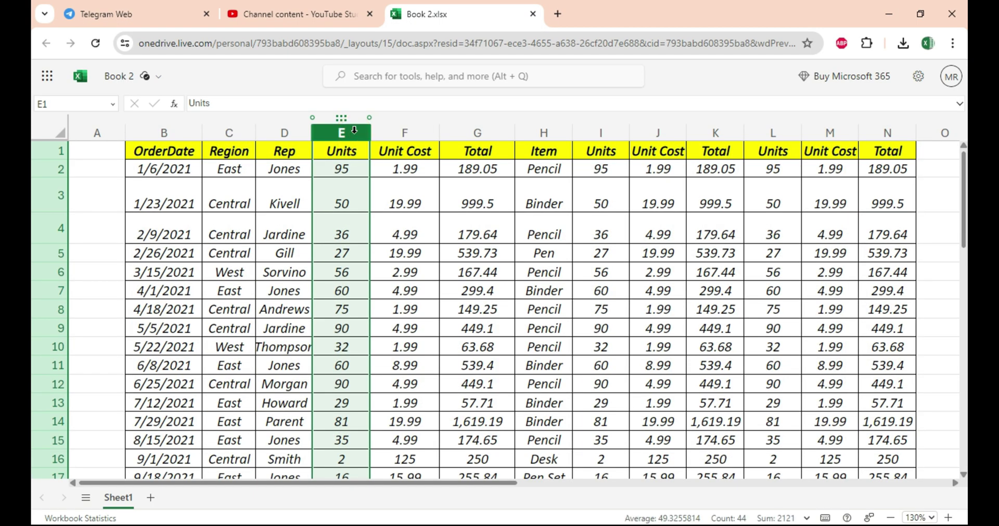
Step: Drag the Rep column so it sits after the Total column
drag(354, 130, 274, 126)
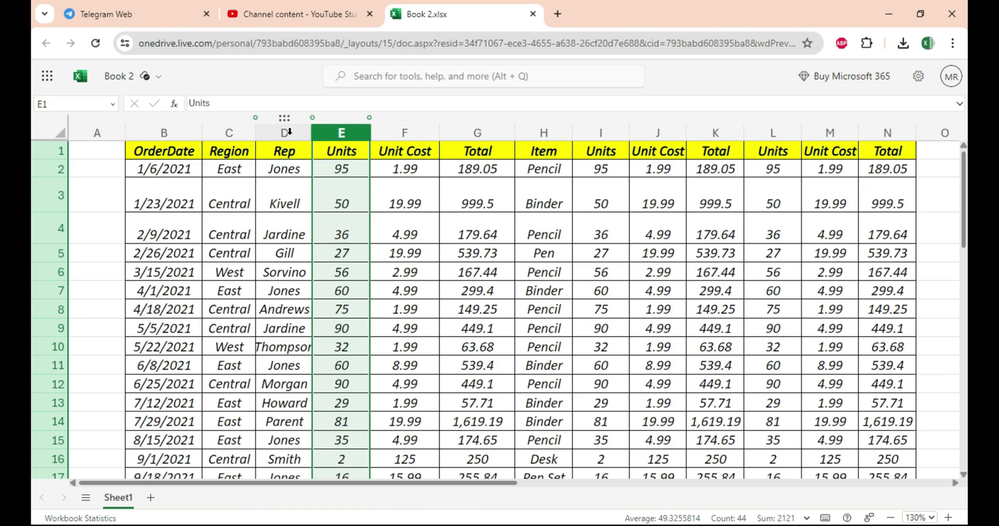
click(289, 132)
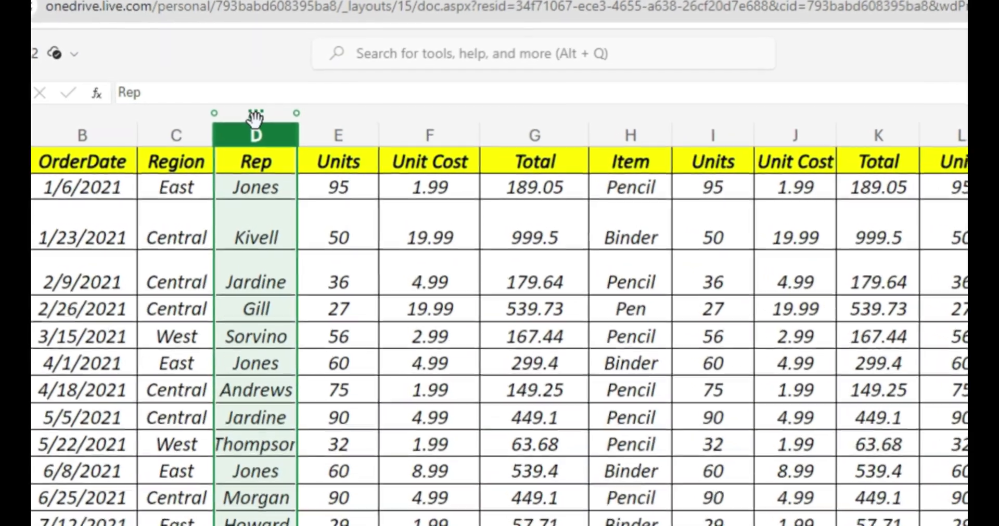
drag(258, 119, 701, 113)
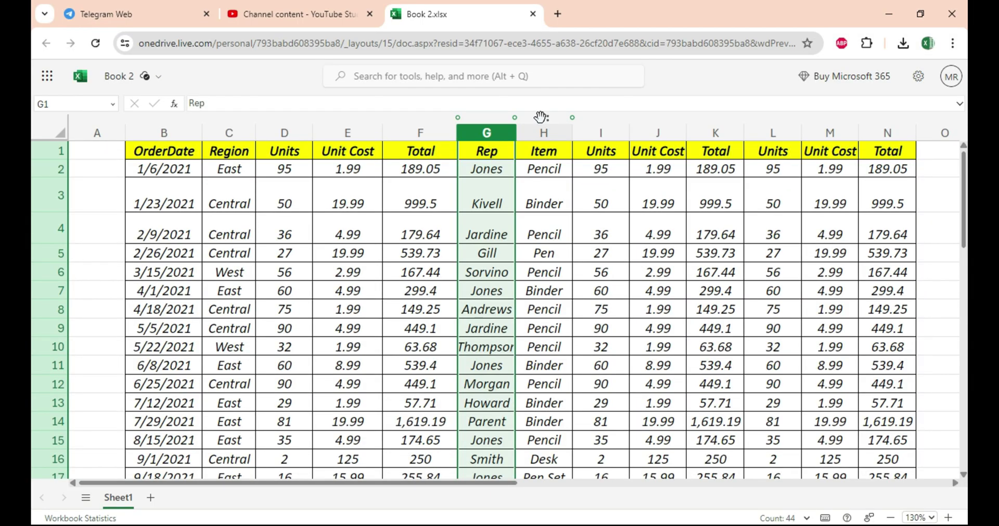
Step: Move the 2/26/2021 order row down to row 10
click(265, 291)
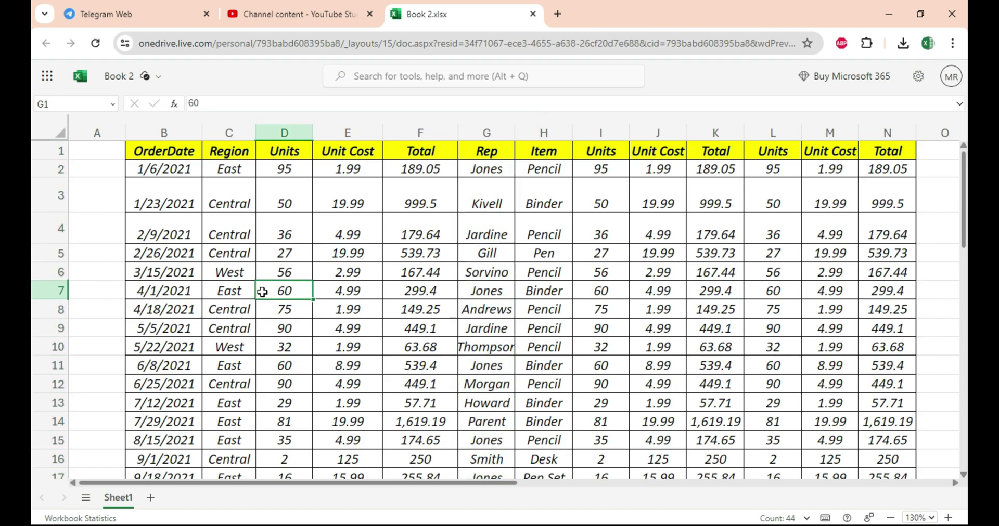
click(43, 254)
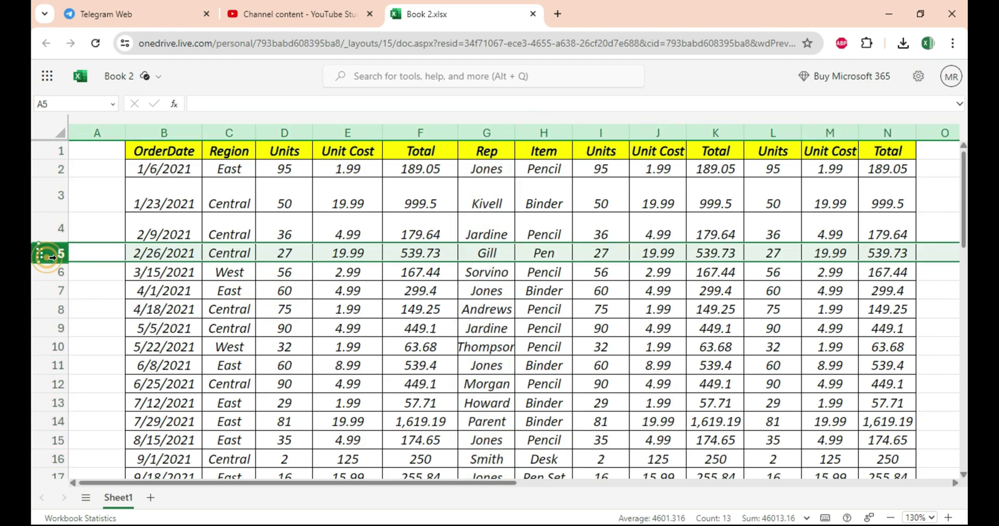
drag(41, 253, 52, 360)
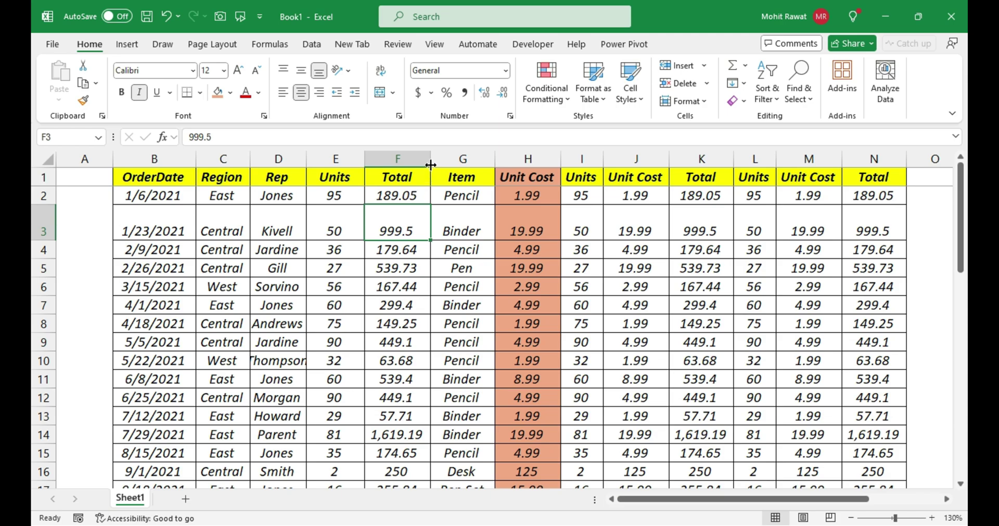
Step: Widen the Total column and make row 3 taller by dragging their header borders
drag(430, 161, 485, 160)
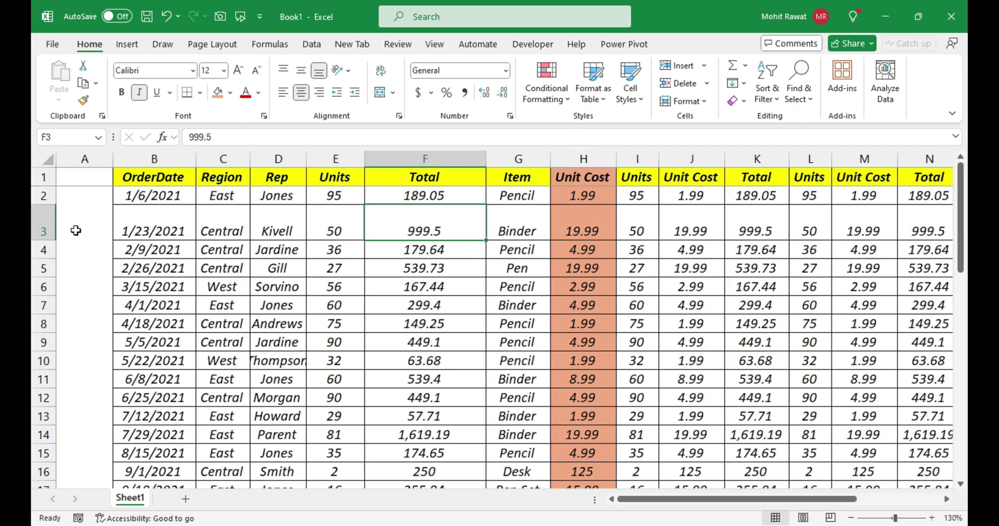
drag(46, 242, 45, 319)
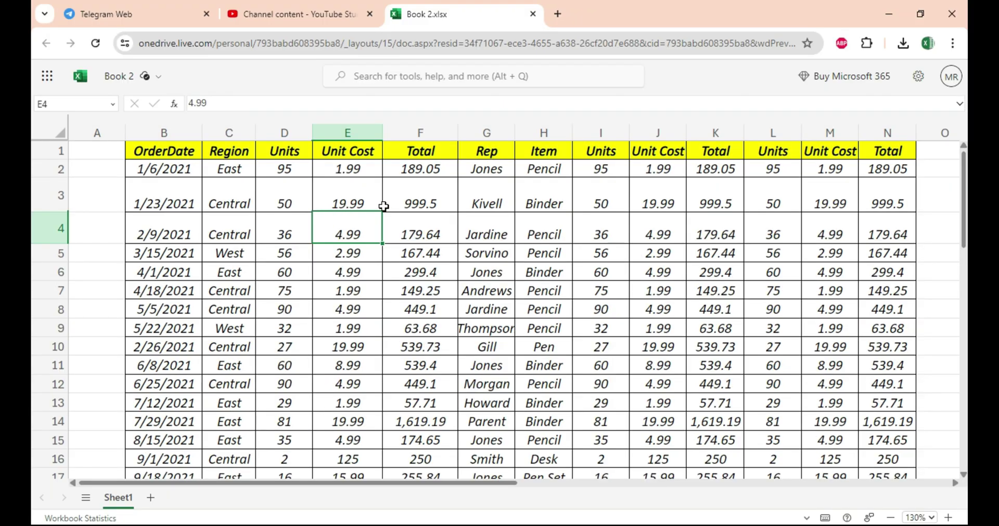
click(385, 202)
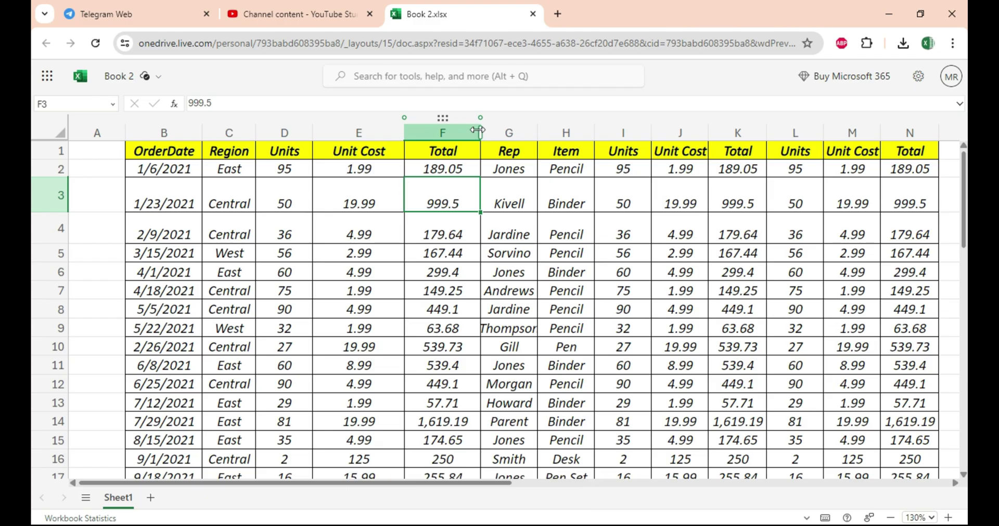
Step: Widen the Total column and drag row 4's header border down to make it taller
drag(477, 130, 567, 136)
drag(61, 243, 61, 295)
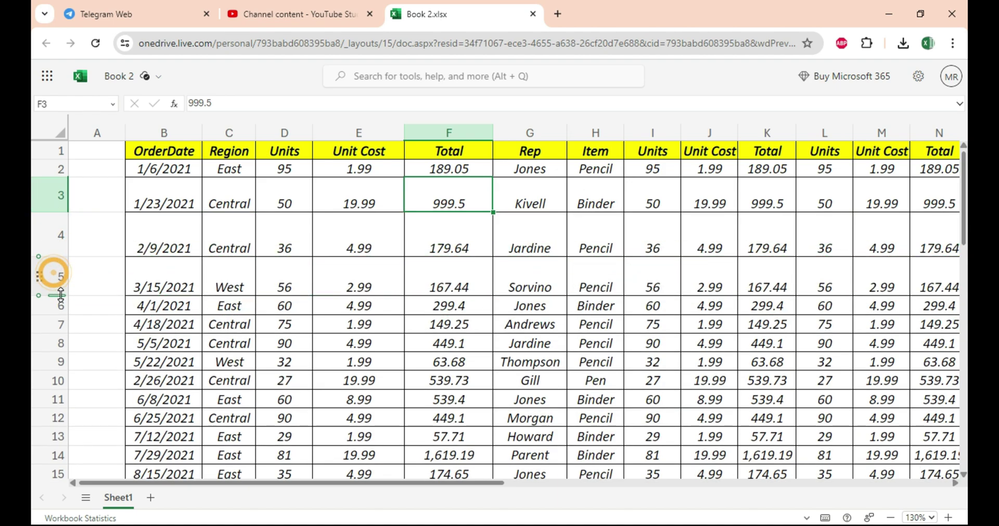